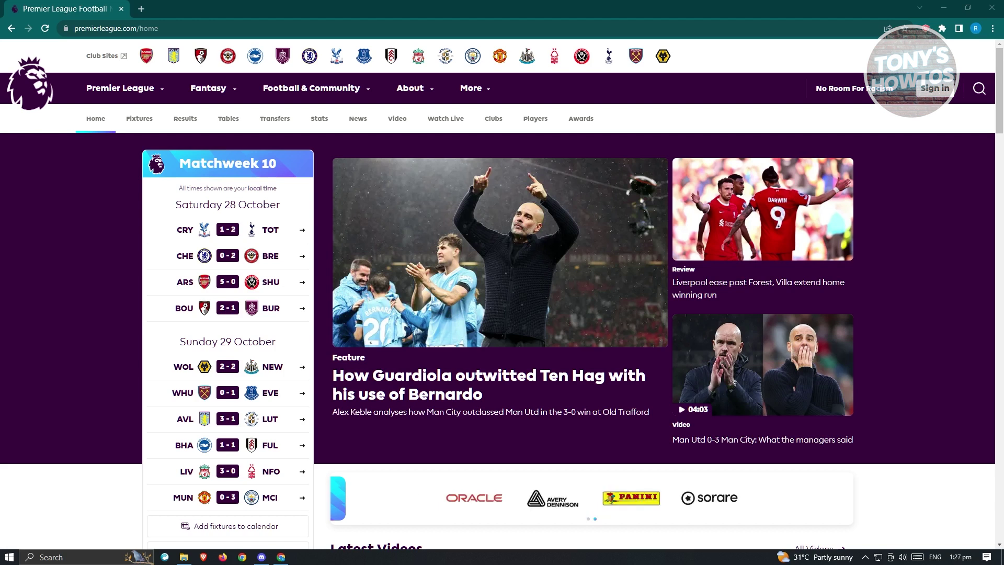
Go to the Your Account sign-in page from the site header.
{"action": "left_click", "coordinate": [934, 88]}
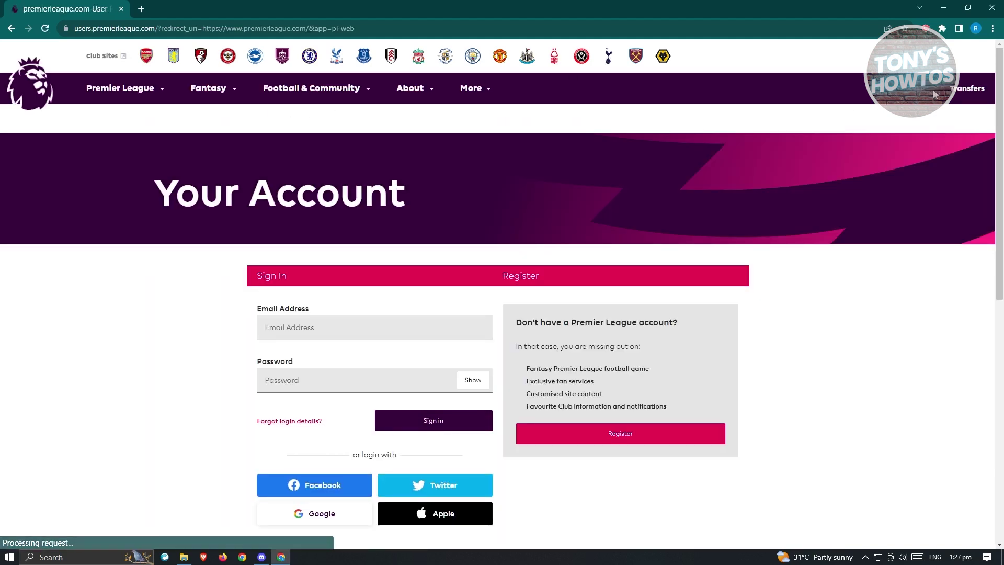
{"action": "left_click_drag", "start_coordinate": [998, 117], "coordinate": [996, 159]}
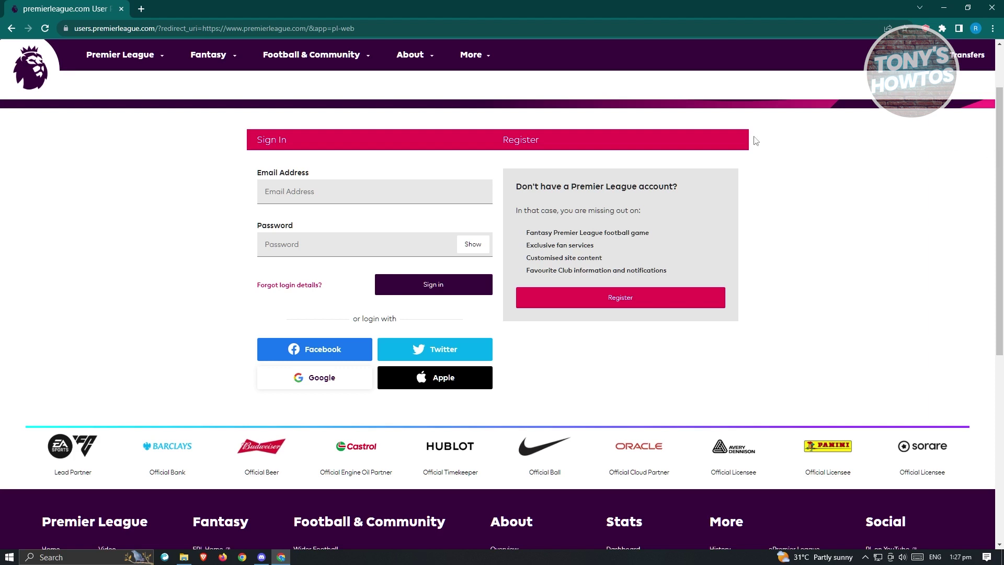
Choose Register to begin a new account and reach Your Personal Details.
{"action": "left_click", "coordinate": [590, 299]}
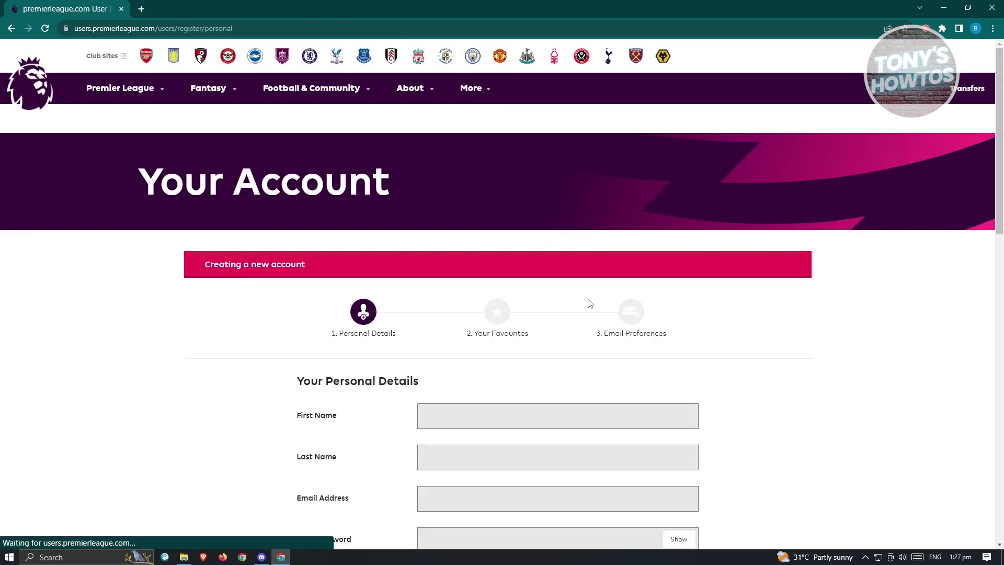
{"action": "left_click_drag", "start_coordinate": [996, 181], "coordinate": [997, 248]}
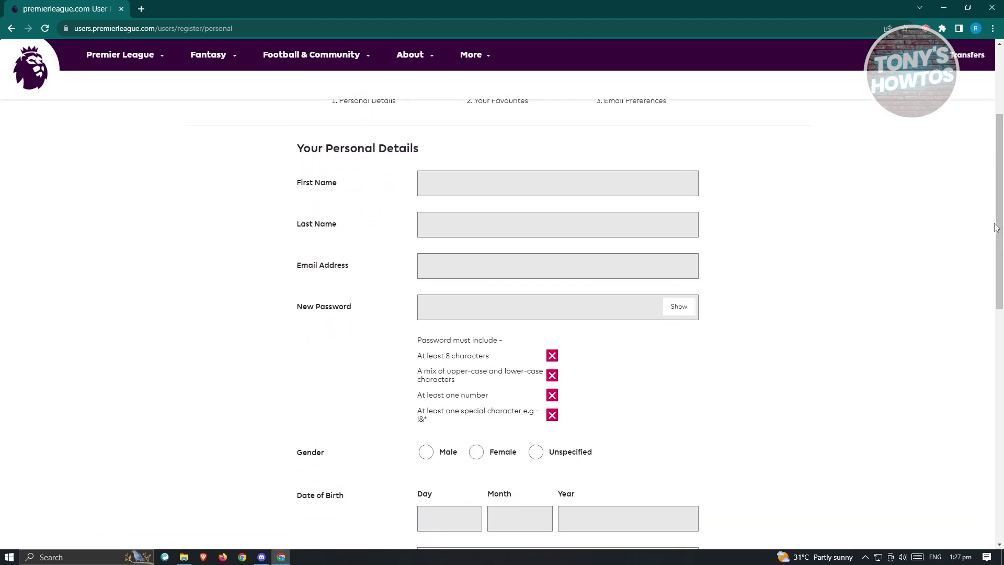
{"action": "left_click_drag", "start_coordinate": [997, 227], "coordinate": [987, 309]}
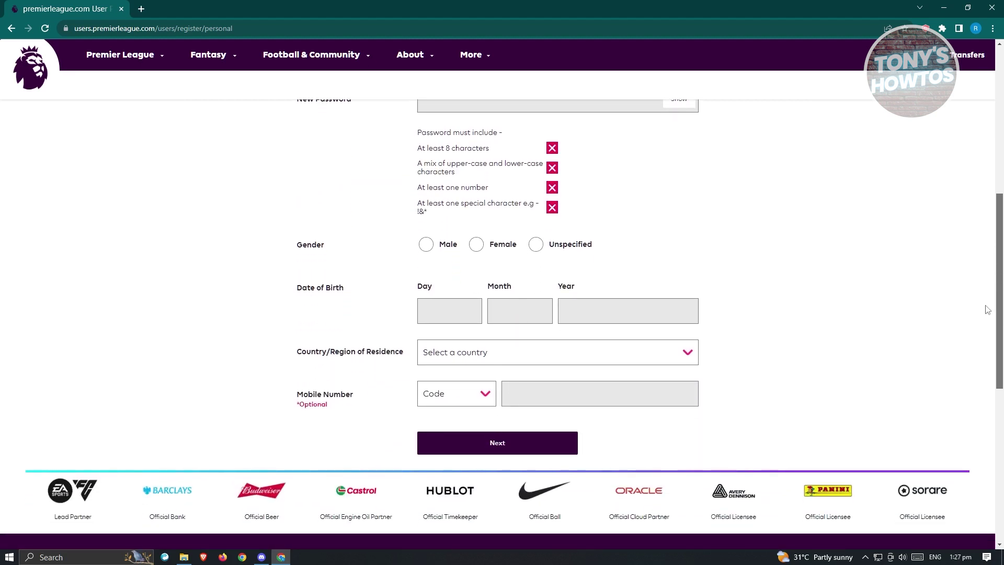
{"action": "scroll", "coordinate": [987, 309], "scroll_direction": "down", "scroll_amount": 1}
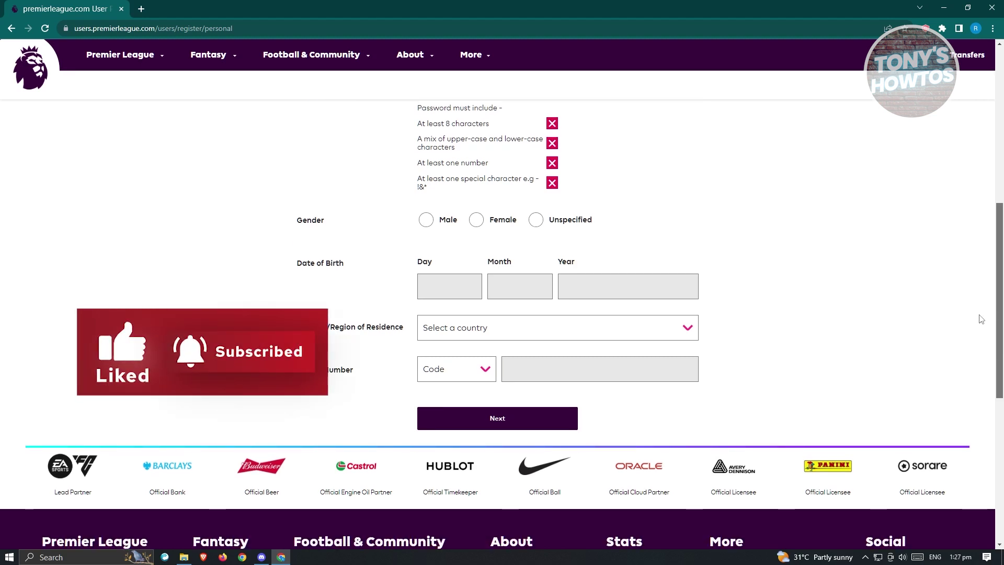
{"action": "scroll", "coordinate": [981, 319], "scroll_direction": "up", "scroll_amount": 2}
{"action": "scroll", "coordinate": [983, 264], "scroll_direction": "up", "scroll_amount": 1}
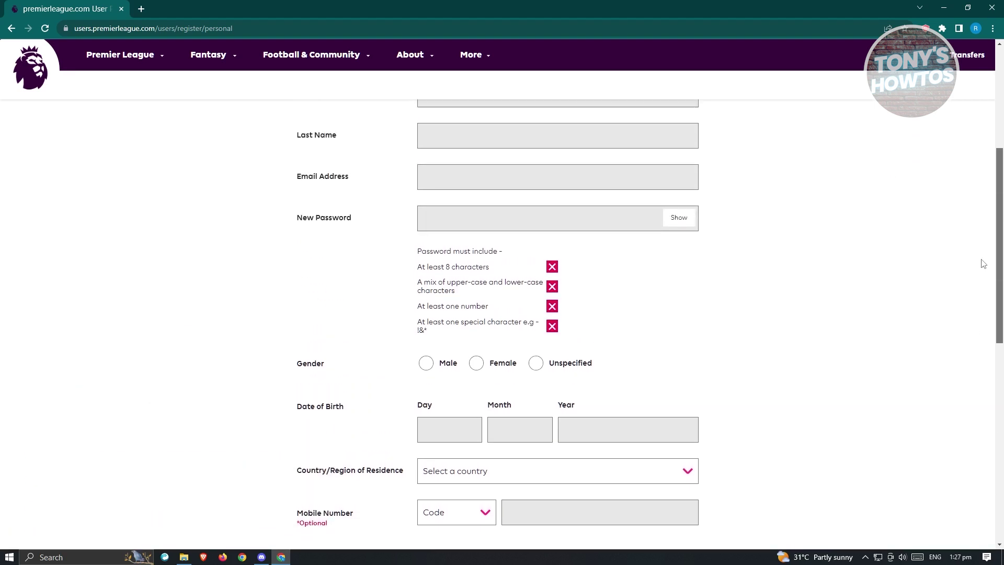
{"action": "scroll", "coordinate": [983, 264], "scroll_direction": "down", "scroll_amount": 1}
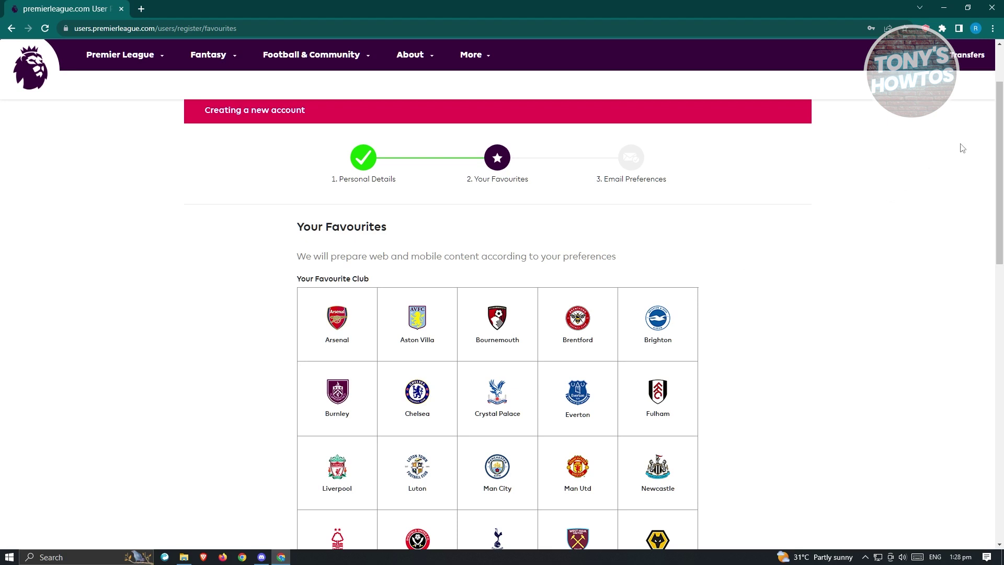
{"action": "scroll", "coordinate": [993, 148], "scroll_direction": "down", "scroll_amount": 2}
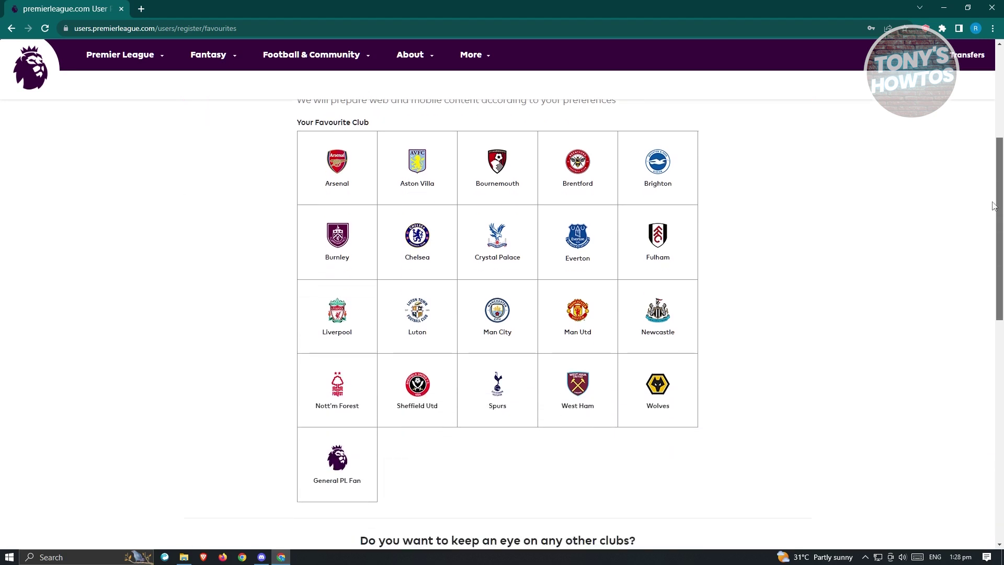
Select Aston Villa as favourite club and continue to Email Preferences.
{"action": "left_click", "coordinate": [423, 167]}
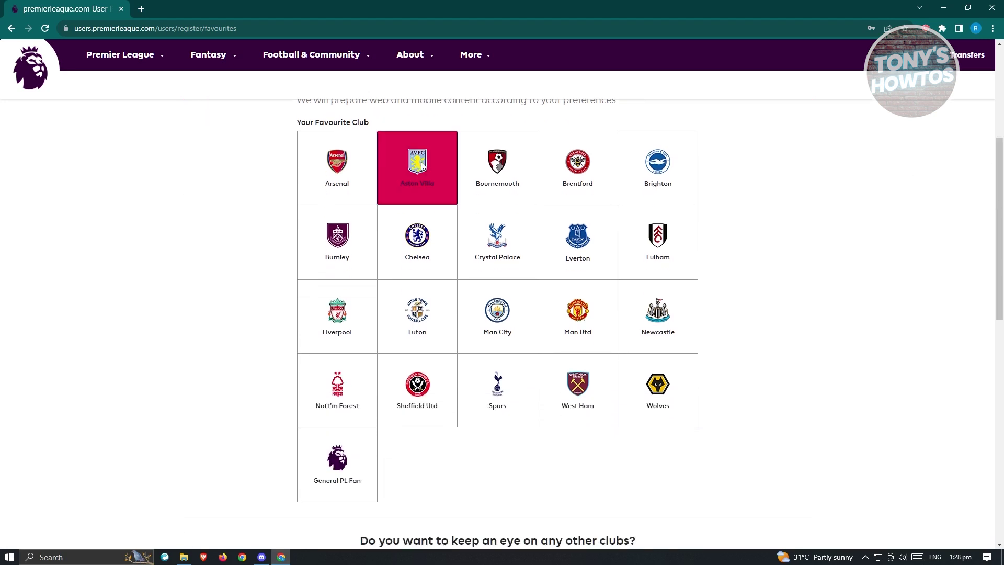
{"action": "left_click_drag", "start_coordinate": [996, 217], "coordinate": [997, 302]}
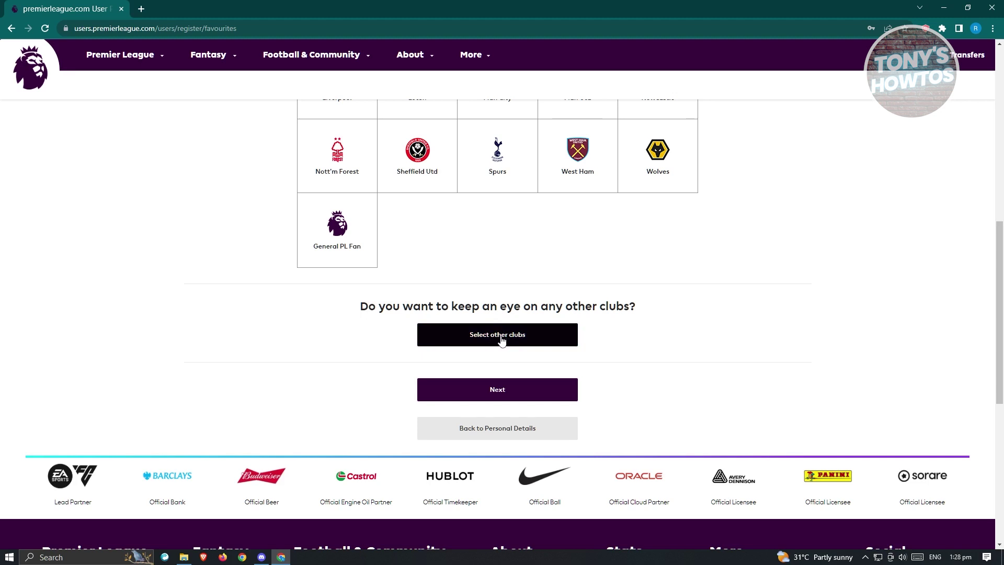
{"action": "left_click", "coordinate": [497, 390]}
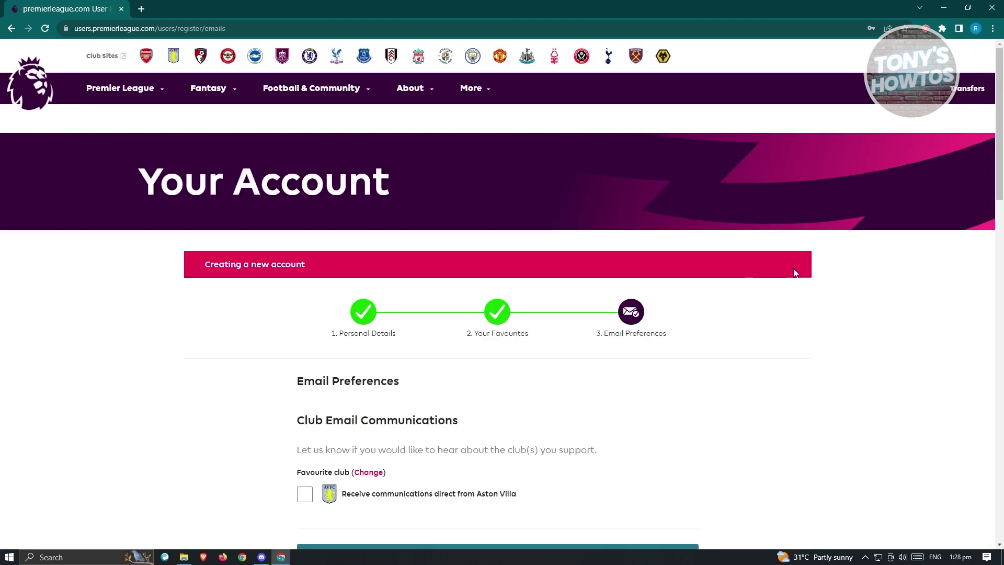
{"action": "left_click_drag", "start_coordinate": [999, 152], "coordinate": [1000, 155]}
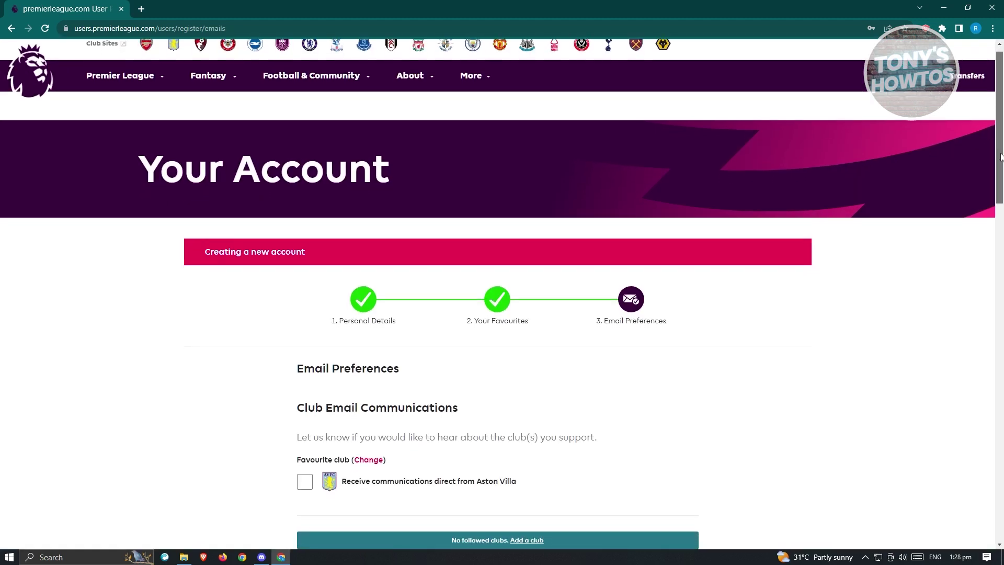
{"action": "left_click_drag", "start_coordinate": [1000, 155], "coordinate": [996, 205]}
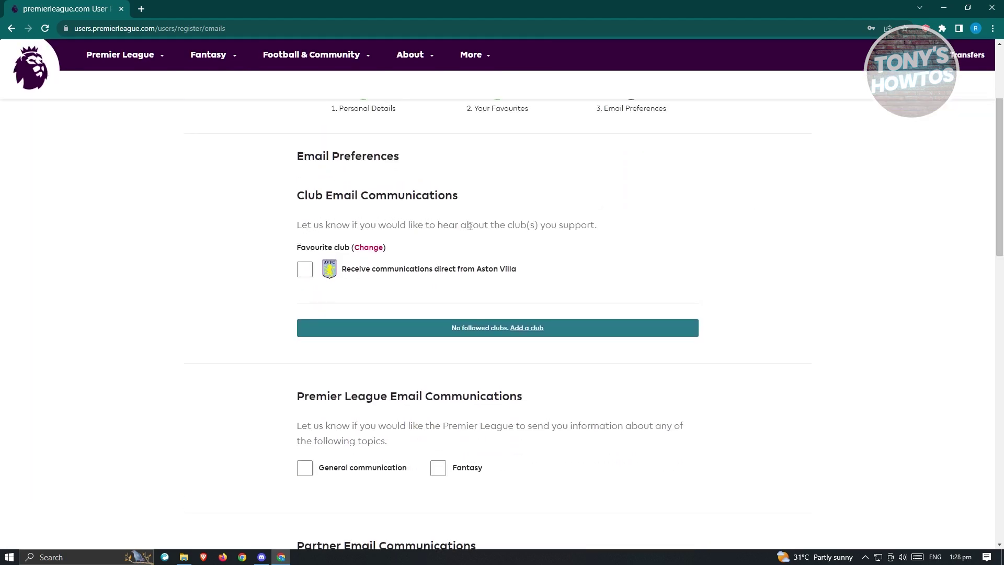
{"action": "left_click", "coordinate": [306, 275]}
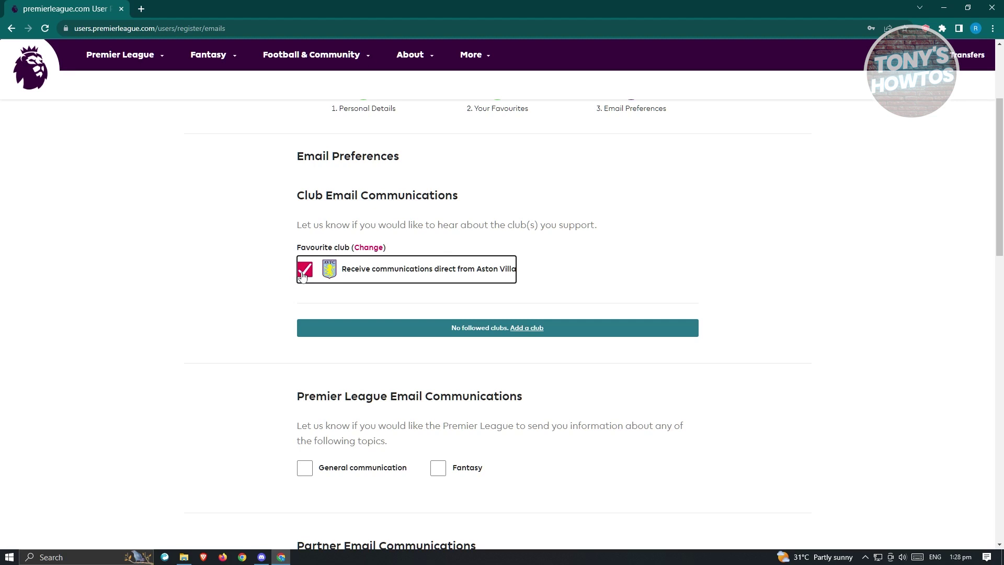
{"action": "left_click", "coordinate": [303, 273]}
{"action": "left_click_drag", "start_coordinate": [999, 209], "coordinate": [999, 219]}
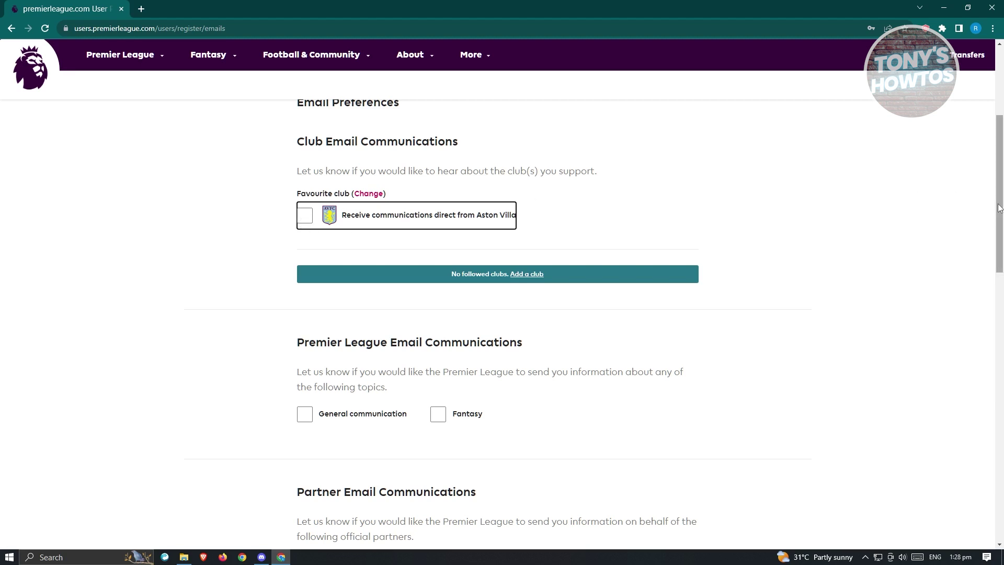
{"action": "left_click_drag", "start_coordinate": [999, 205], "coordinate": [999, 235]}
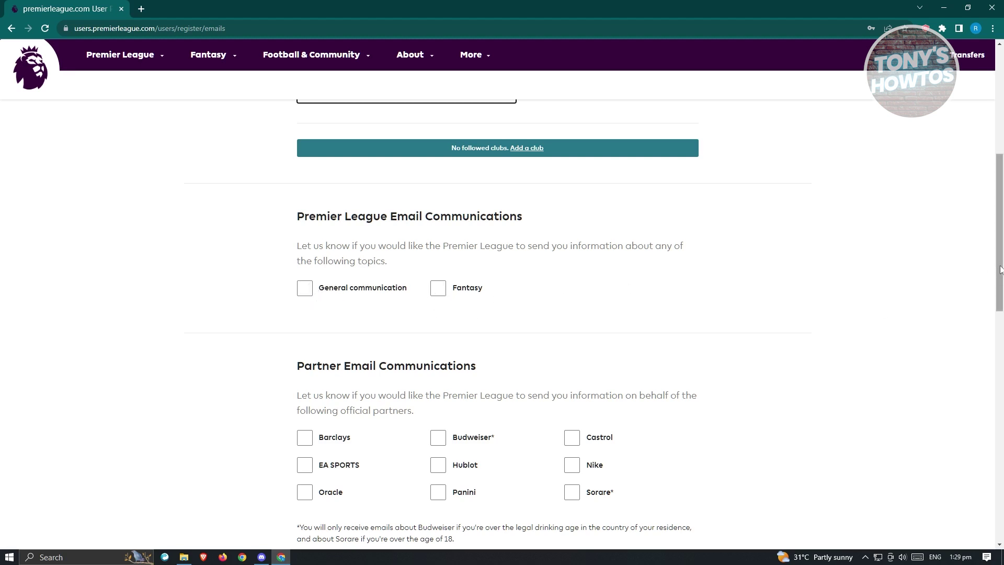
{"action": "left_click_drag", "start_coordinate": [999, 269], "coordinate": [1000, 301]}
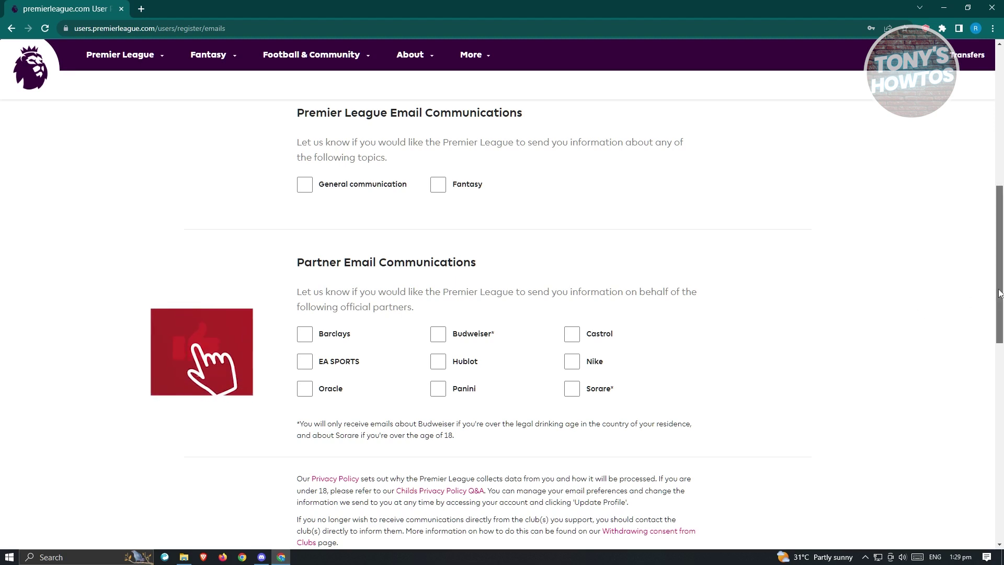
{"action": "left_click_drag", "start_coordinate": [999, 293], "coordinate": [999, 316]}
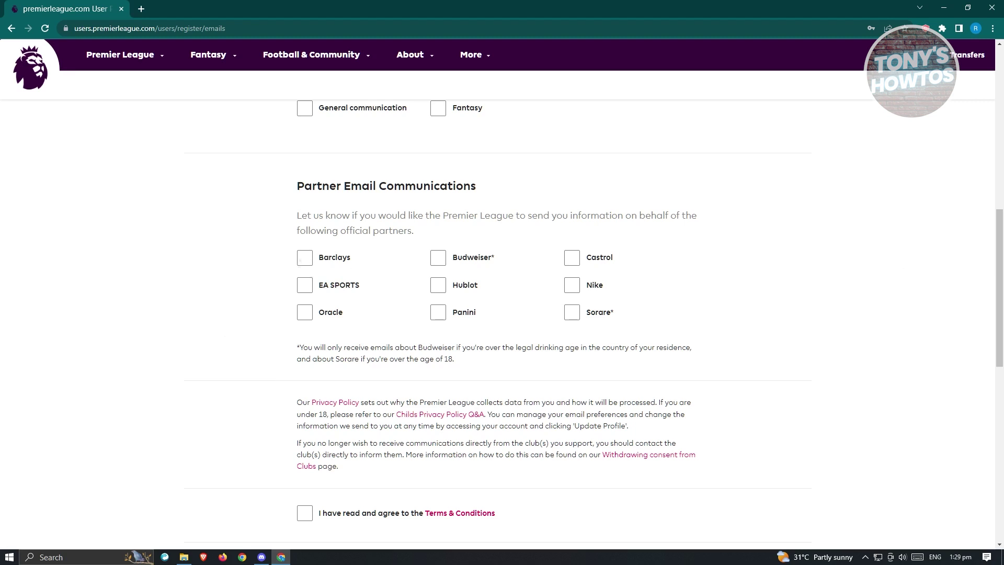
{"action": "left_click_drag", "start_coordinate": [1000, 303], "coordinate": [1000, 352]}
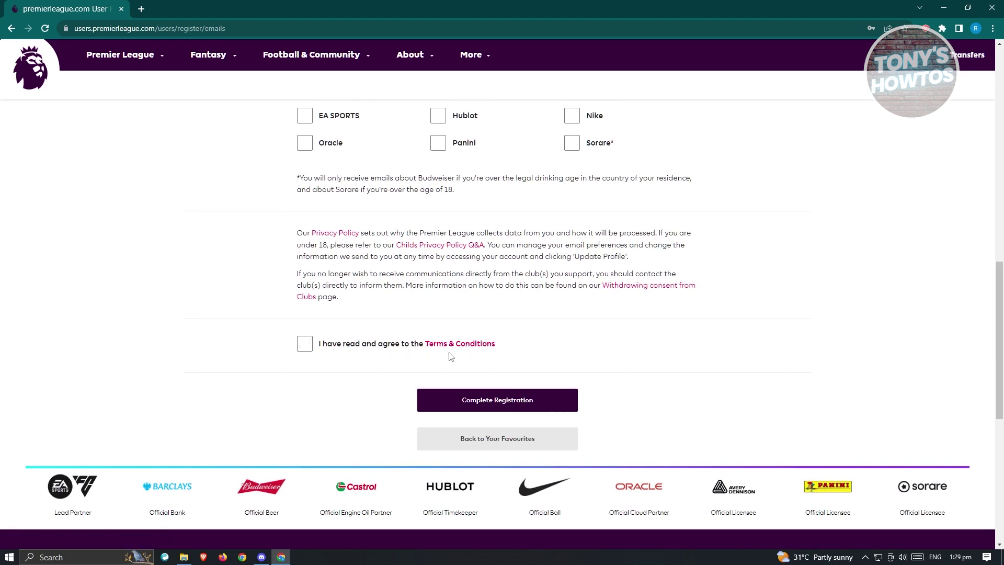
Accept the Terms & Conditions and complete the registration.
{"action": "left_click", "coordinate": [306, 348]}
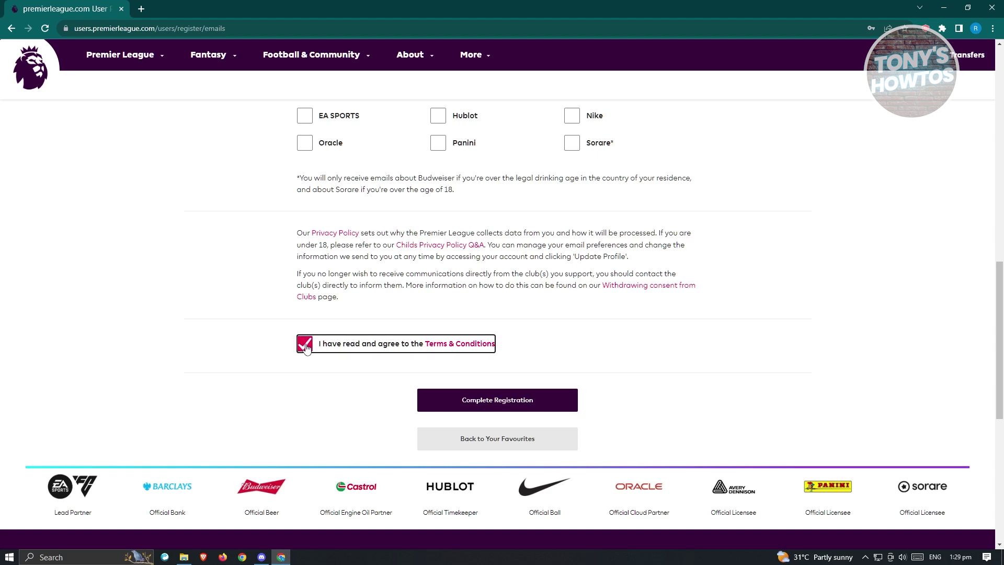
{"action": "left_click", "coordinate": [518, 405]}
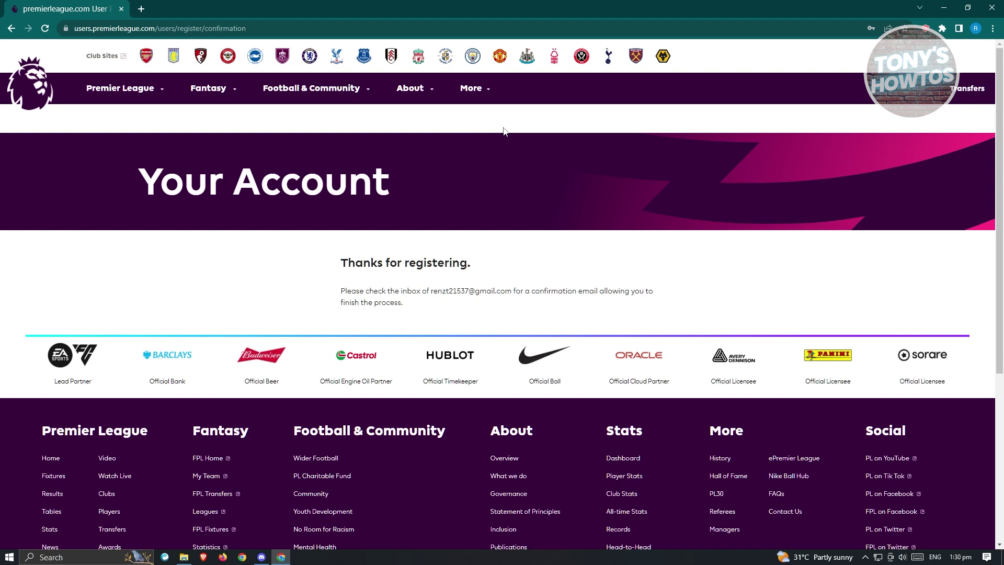
Start a new browser tab to reach Gmail for the confirmation email.
{"action": "left_click", "coordinate": [142, 9]}
{"action": "type", "text": "gmail.google.com/mail/u/0/#inbox"}
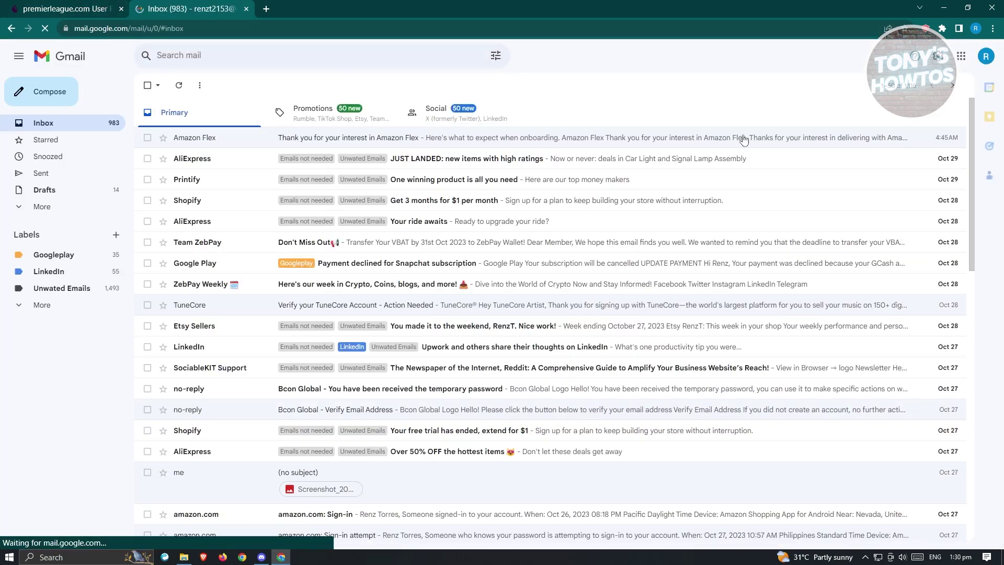
Switch Google account, read the Premier League activation email and activate the account.
{"action": "left_click", "coordinate": [985, 57]}
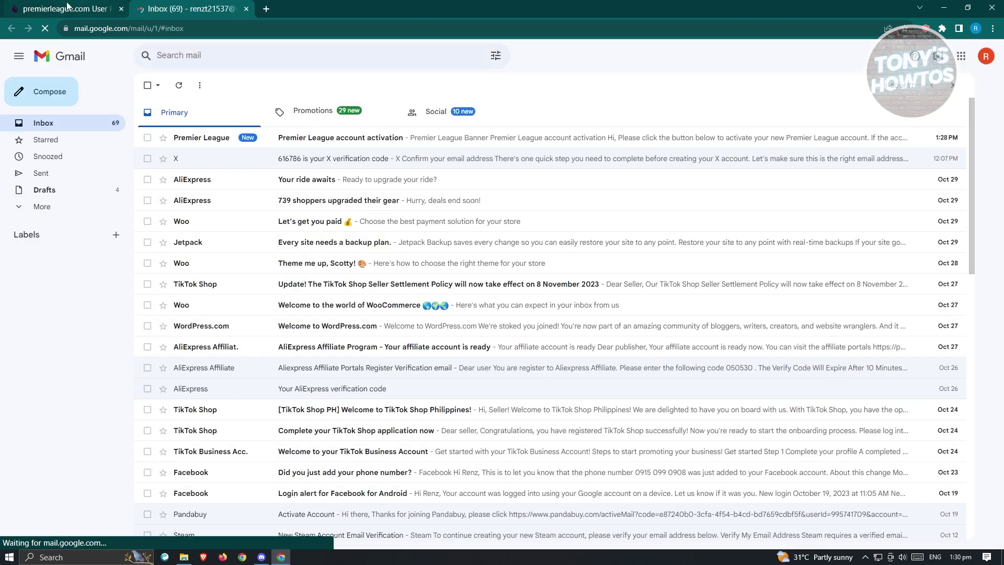
{"action": "left_click", "coordinate": [332, 139]}
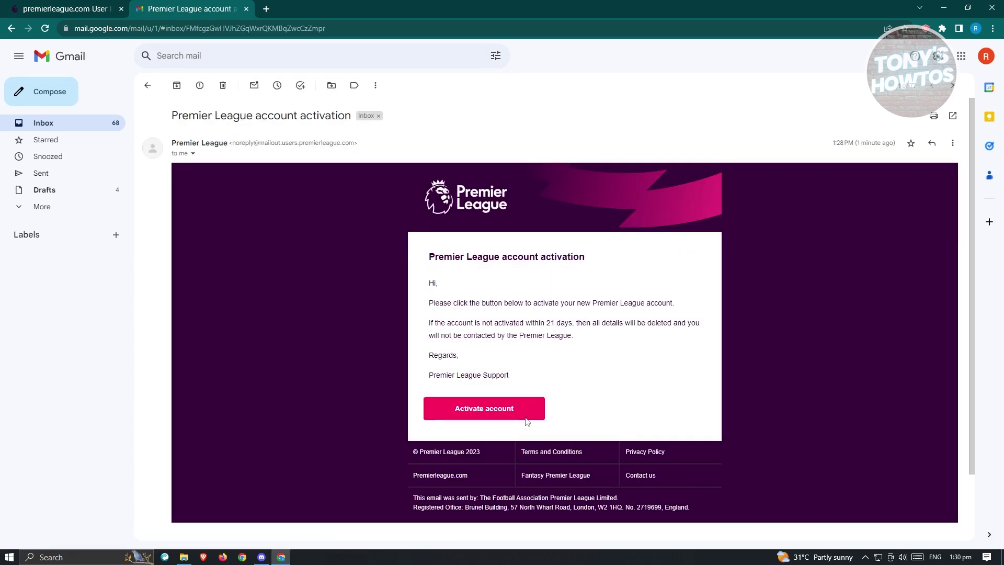
{"action": "left_click", "coordinate": [517, 411]}
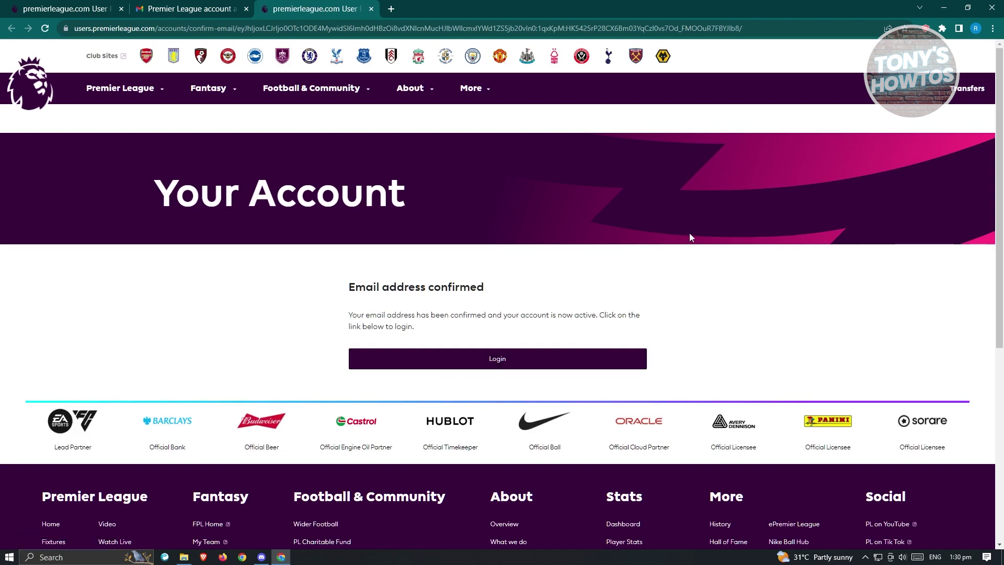
Proceed from the Email address confirmed page to the account login page.
{"action": "left_click", "coordinate": [509, 362]}
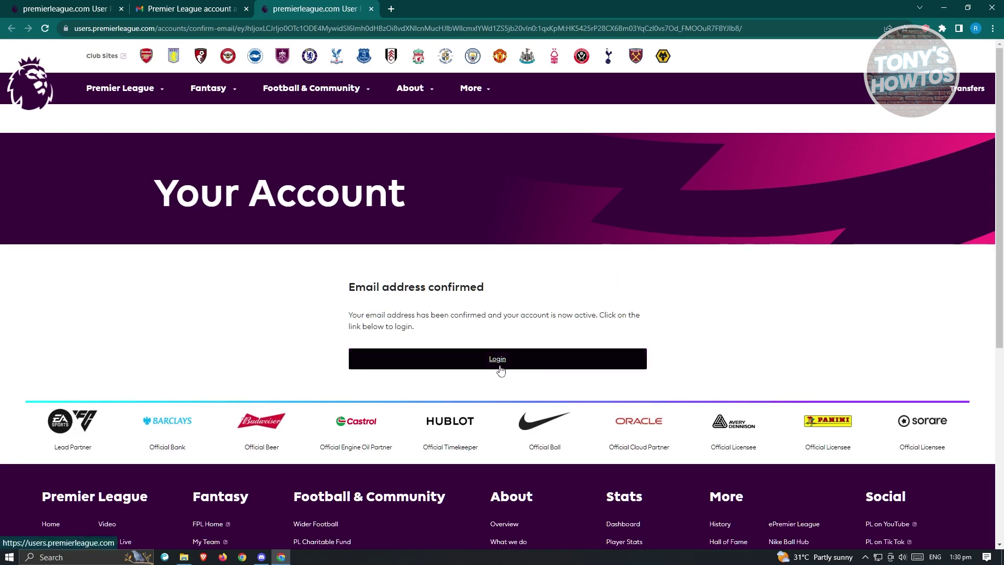